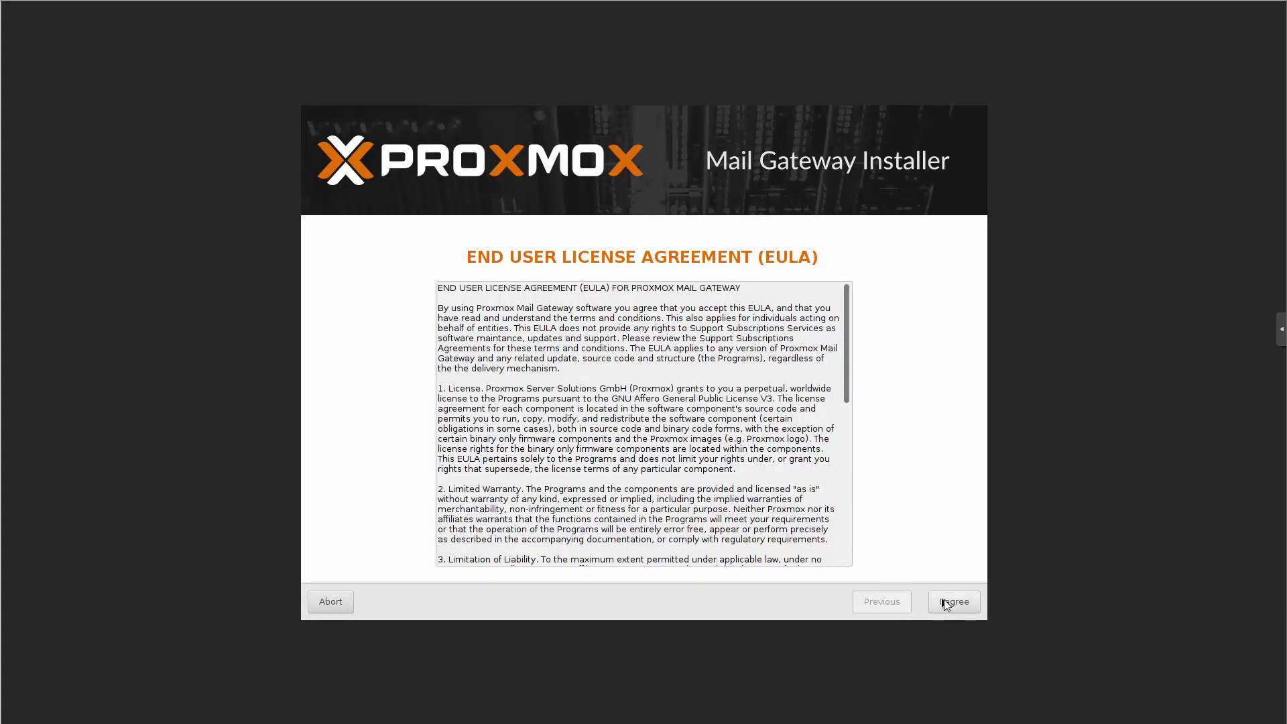
Accept the license agreement and keep the default target disk and location settings.
click(945, 603)
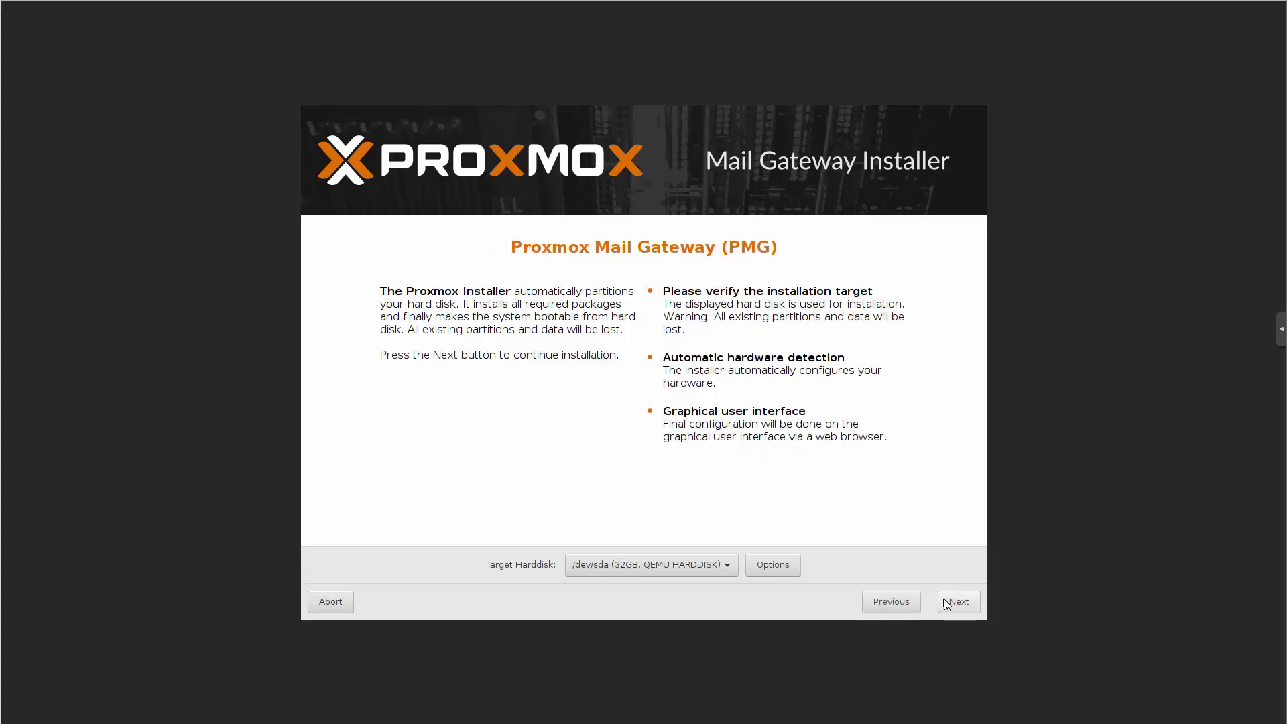
click(945, 603)
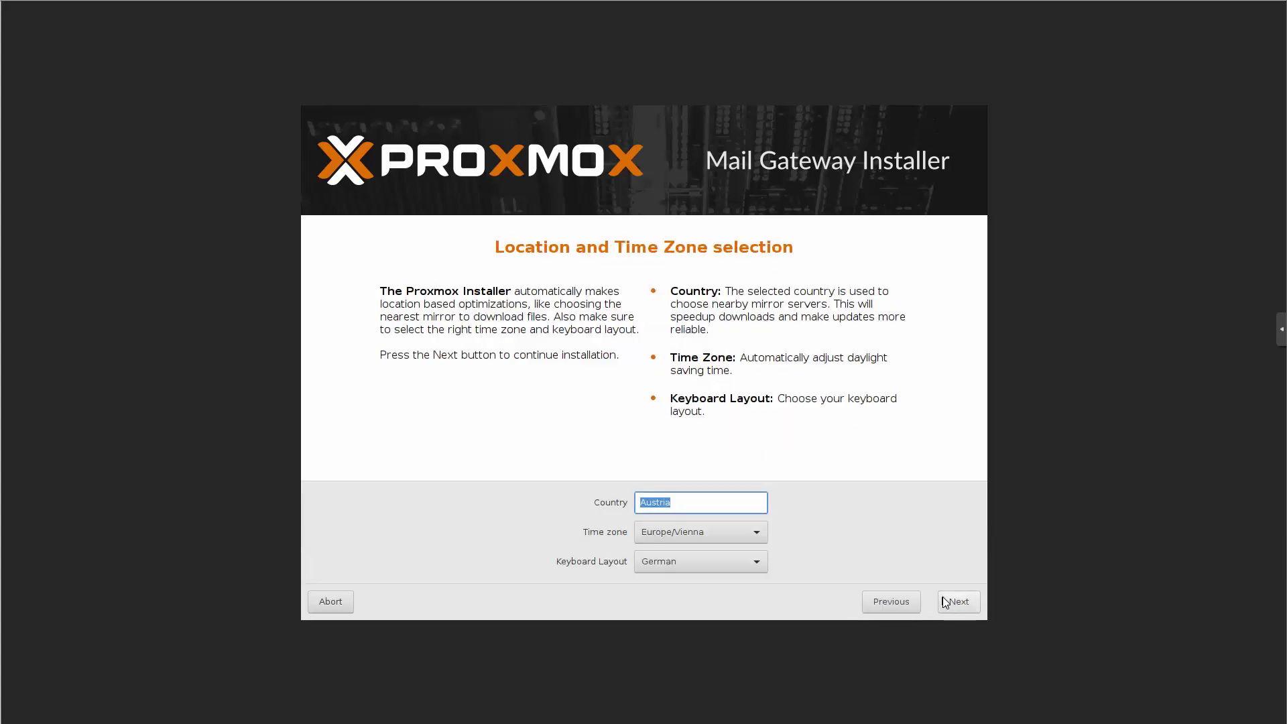
click(945, 602)
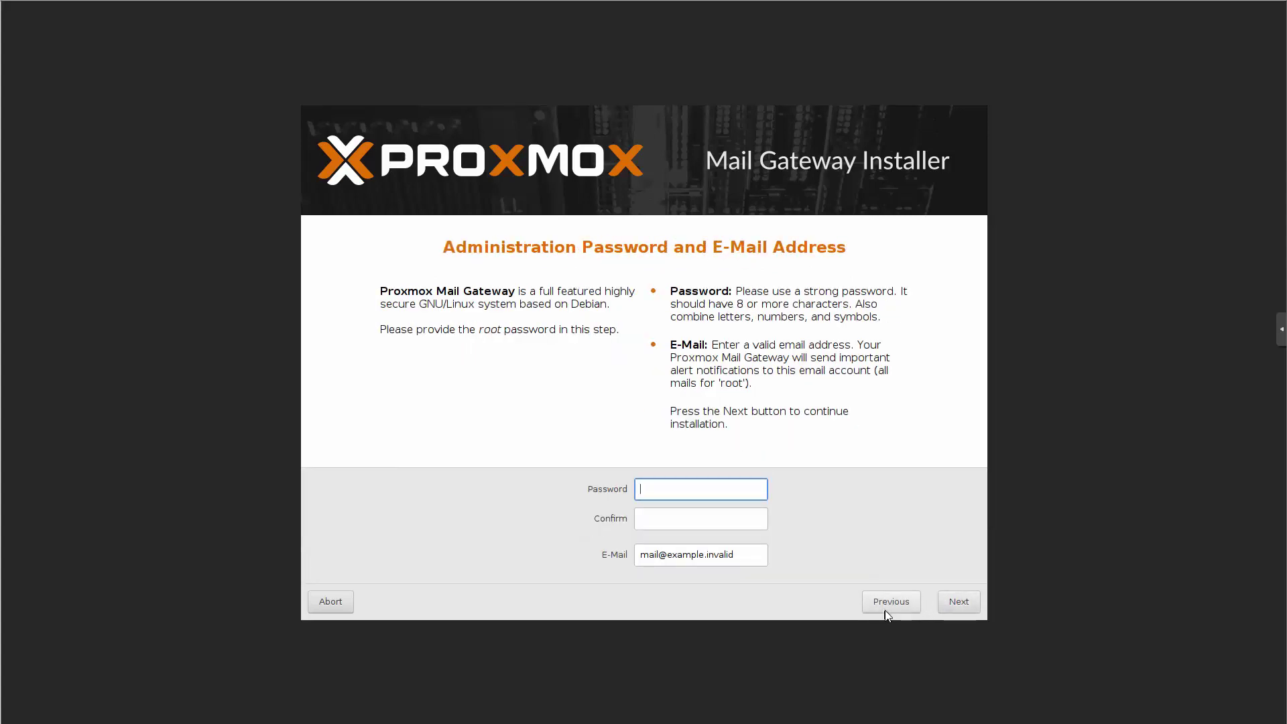
click(732, 523)
triple_click(741, 555)
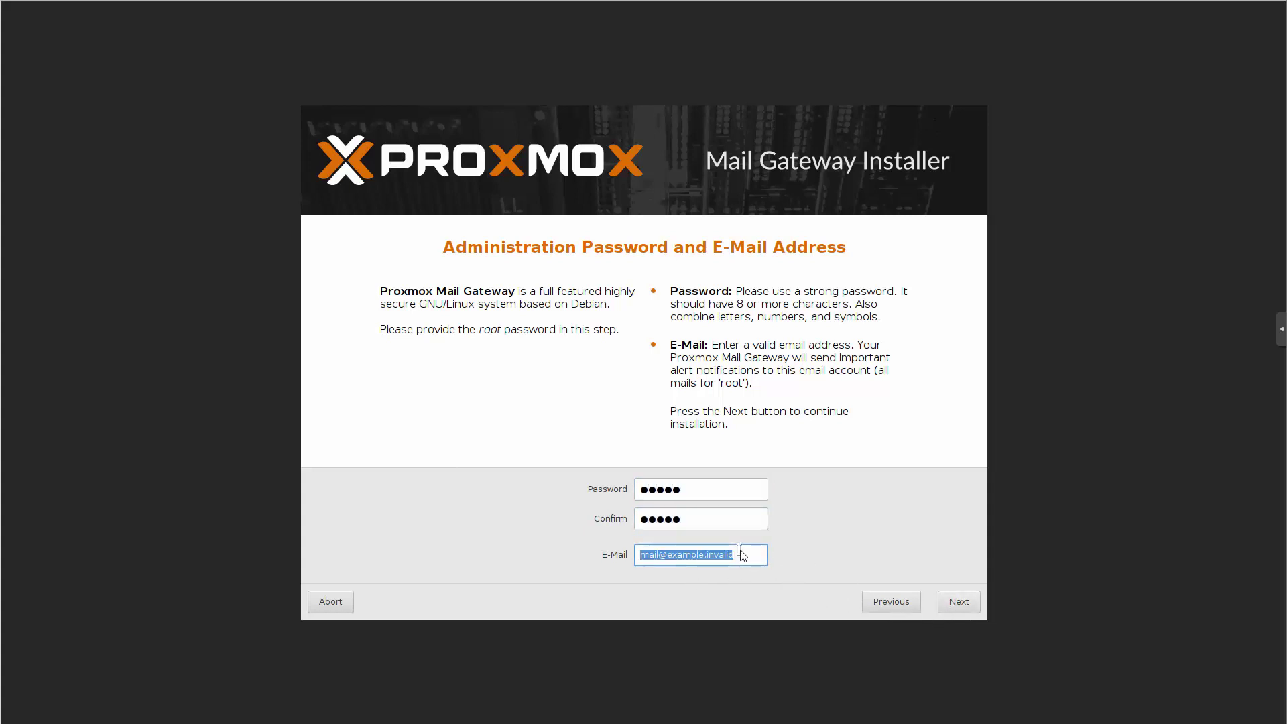
click(741, 555)
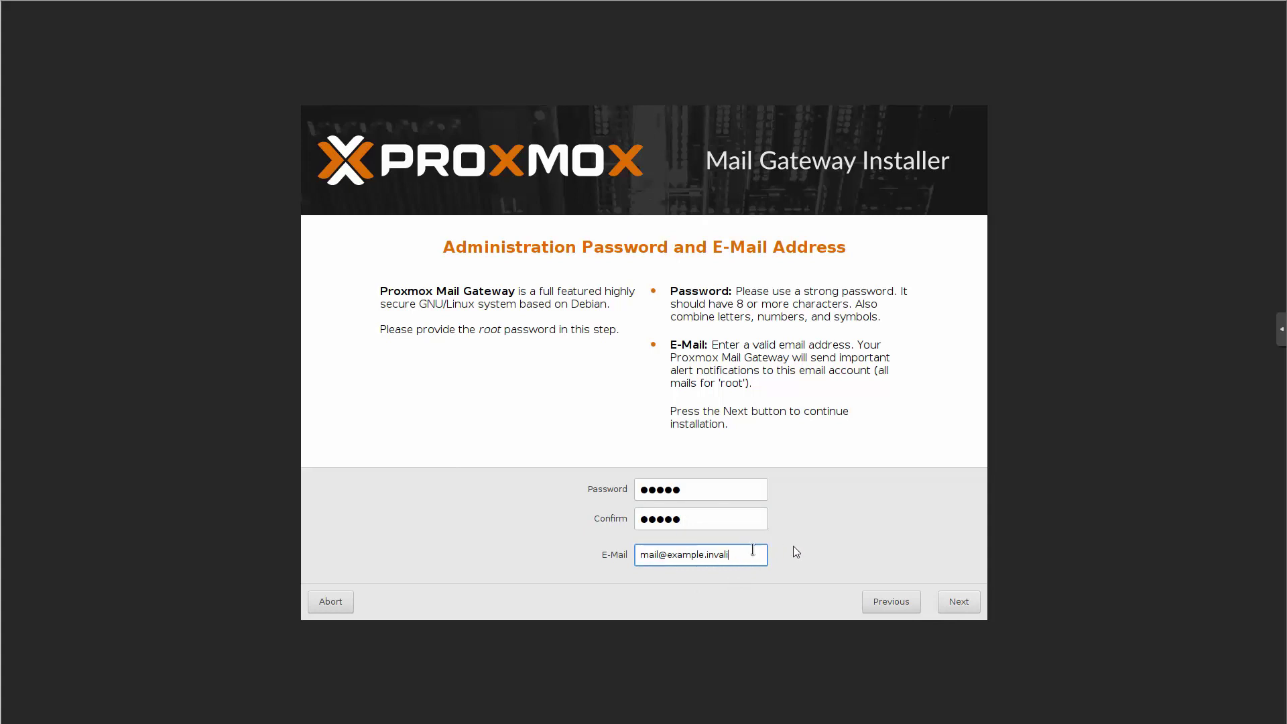
click(959, 601)
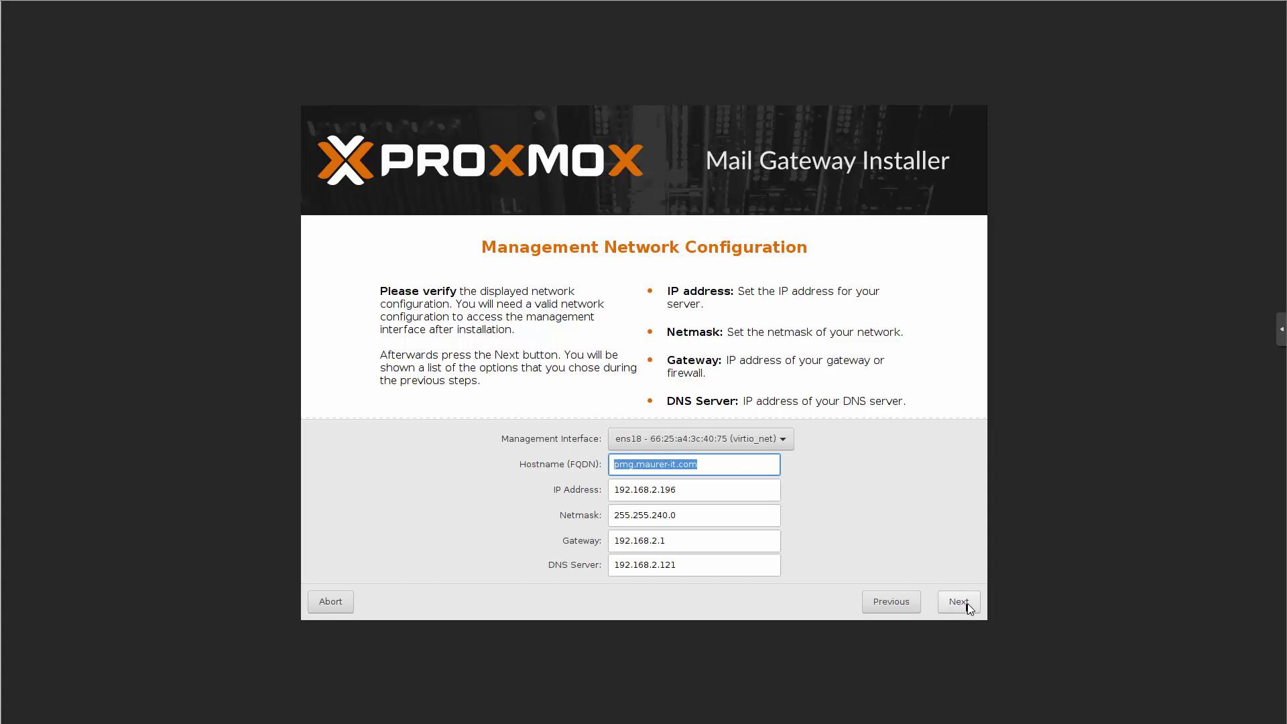
Keep the default network settings, run the installation, and reboot when it succeeds.
click(968, 606)
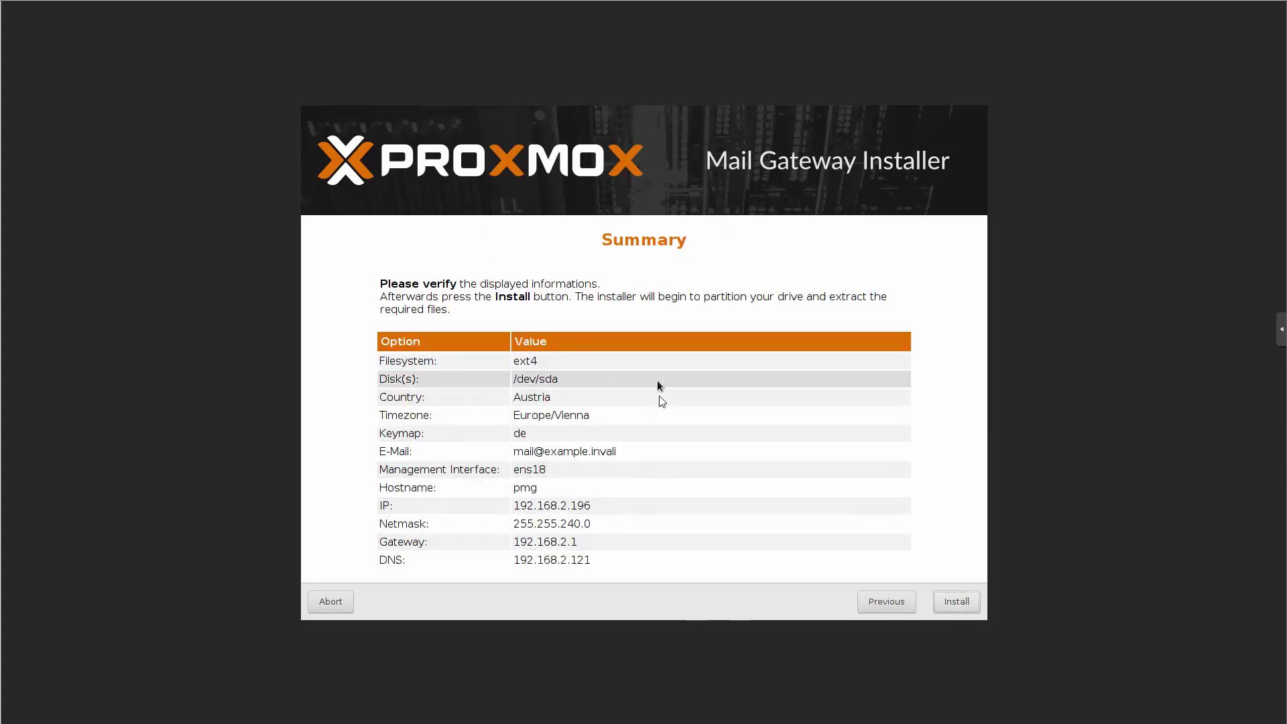
click(972, 607)
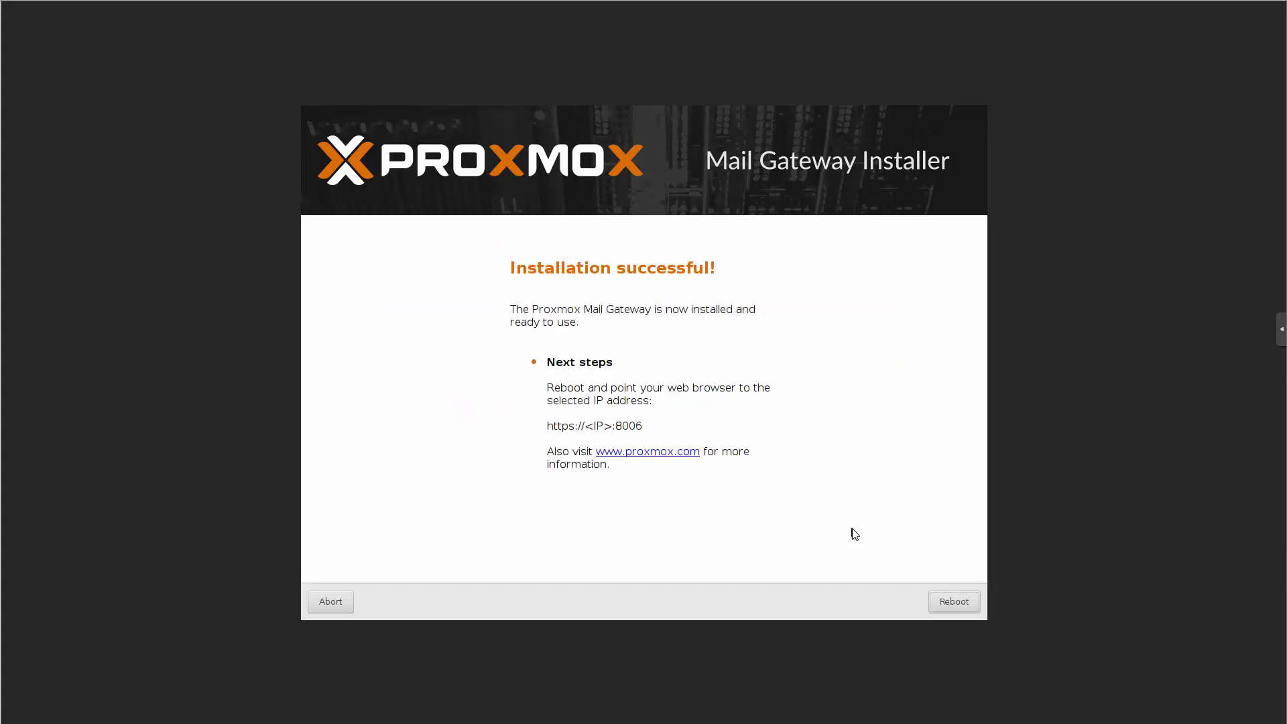
click(972, 602)
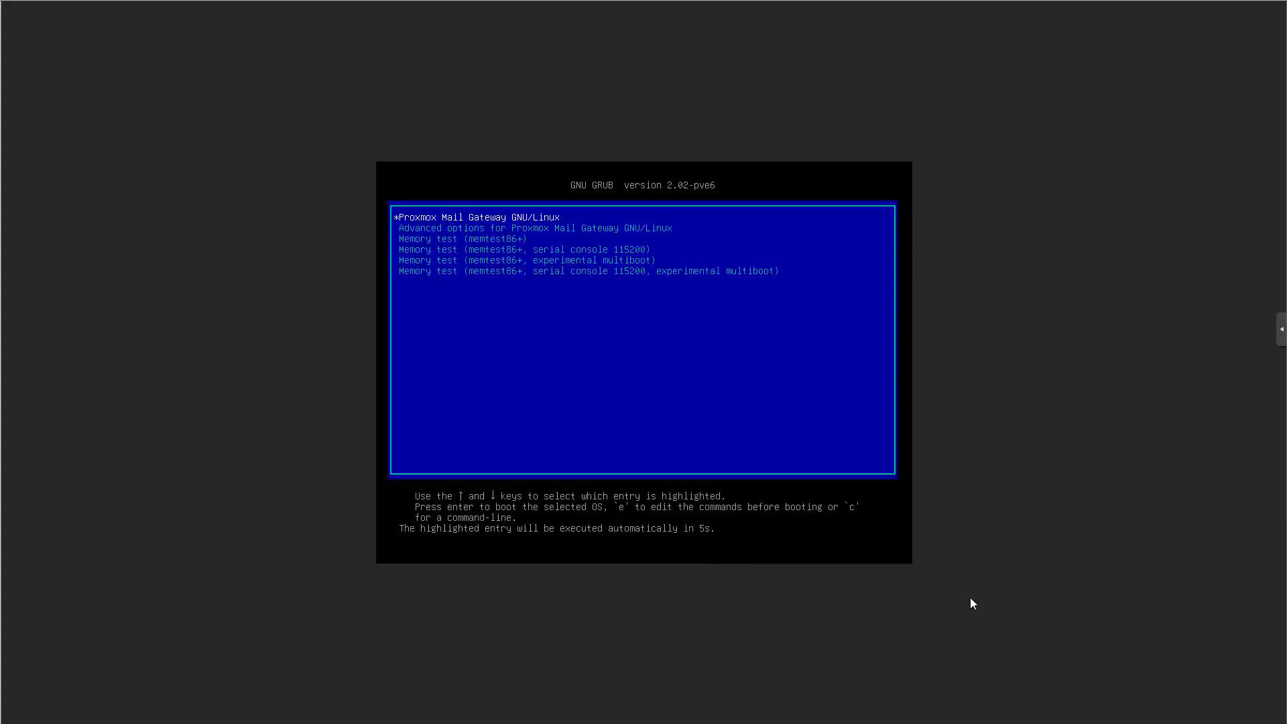
Boot the default Proxmox Mail Gateway GNU/Linux entry from the GRUB menu.
key(Return)
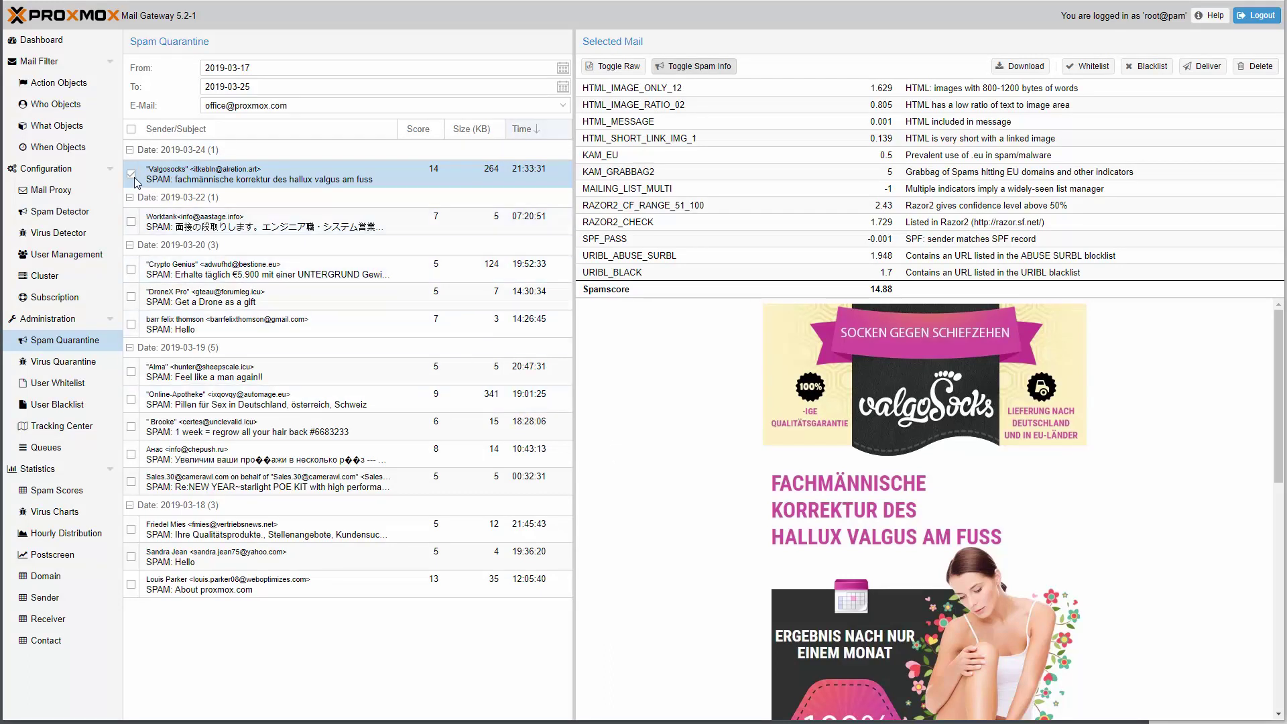
Try selecting quarantined mails, then preview the Valgosocks mail with its spam rule scores.
click(132, 222)
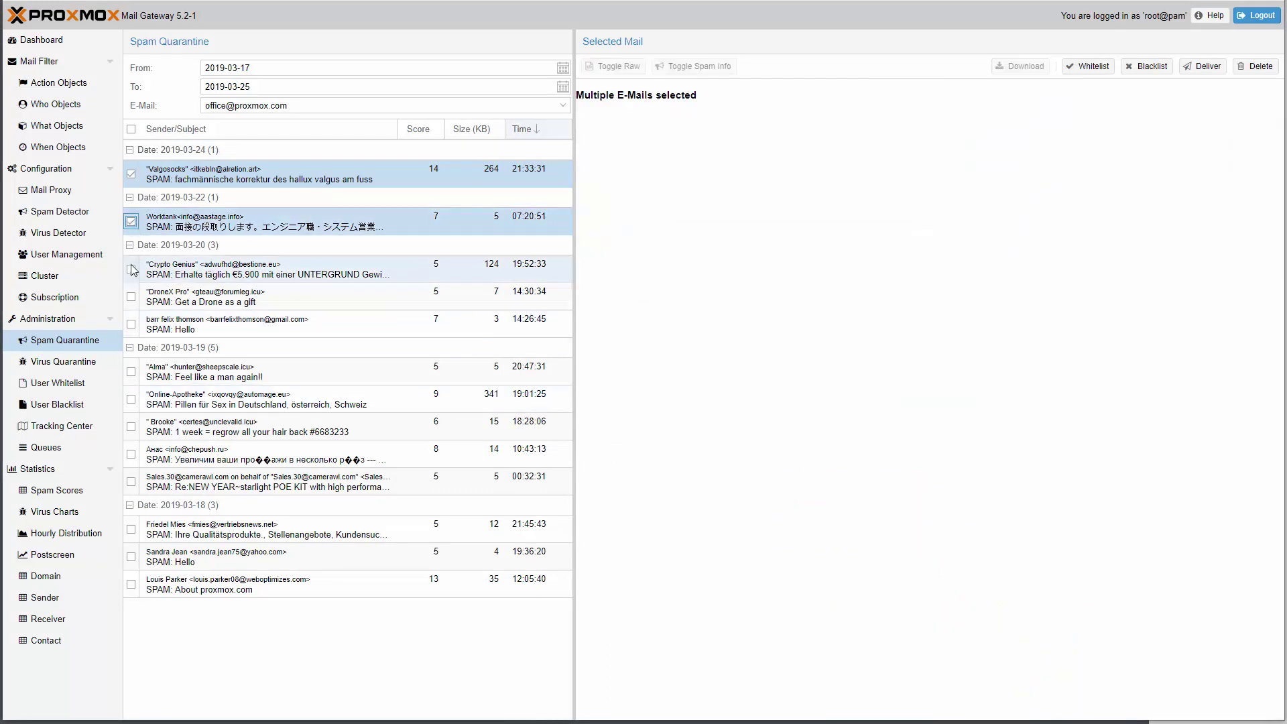
click(132, 268)
click(131, 296)
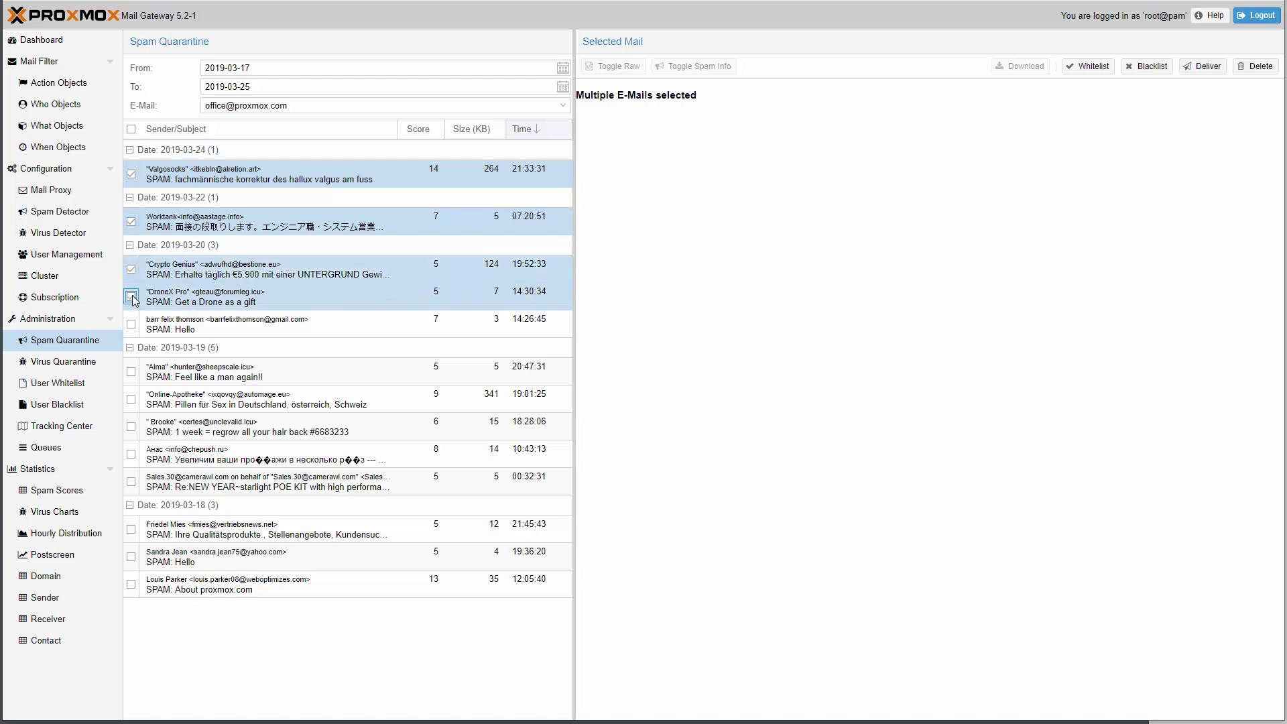
click(132, 130)
click(131, 129)
click(167, 182)
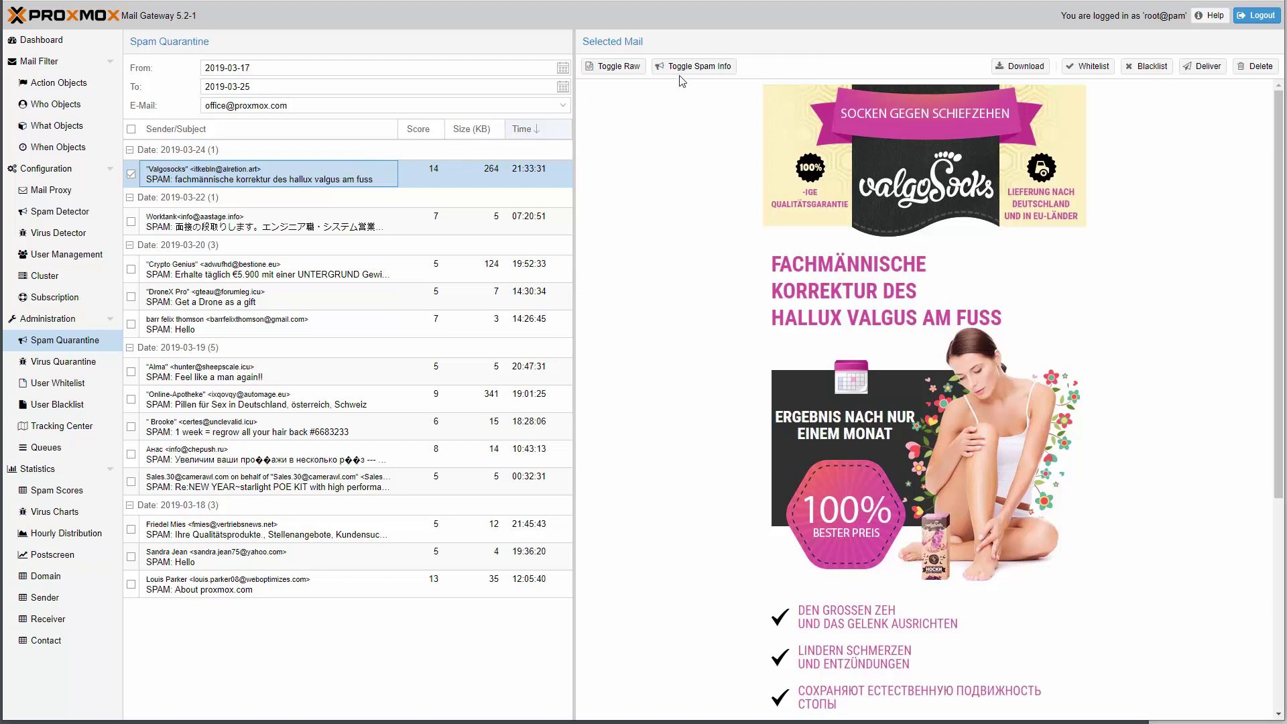
click(701, 70)
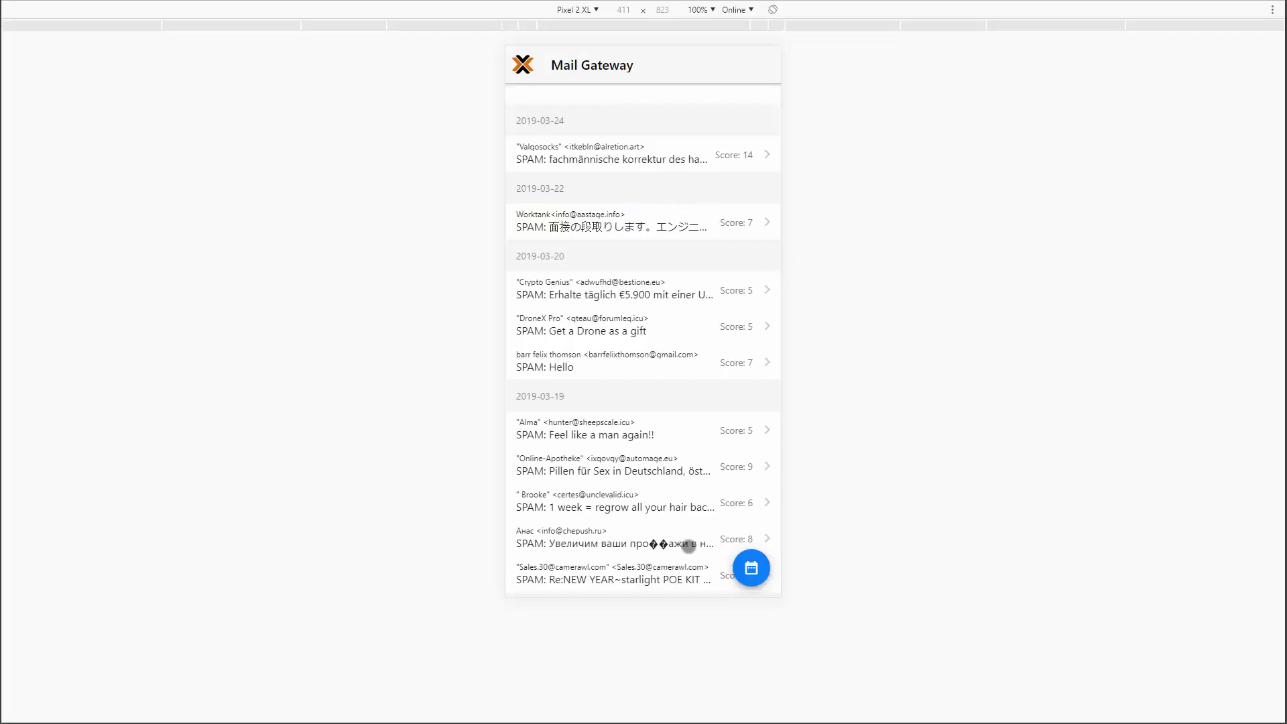
click(750, 567)
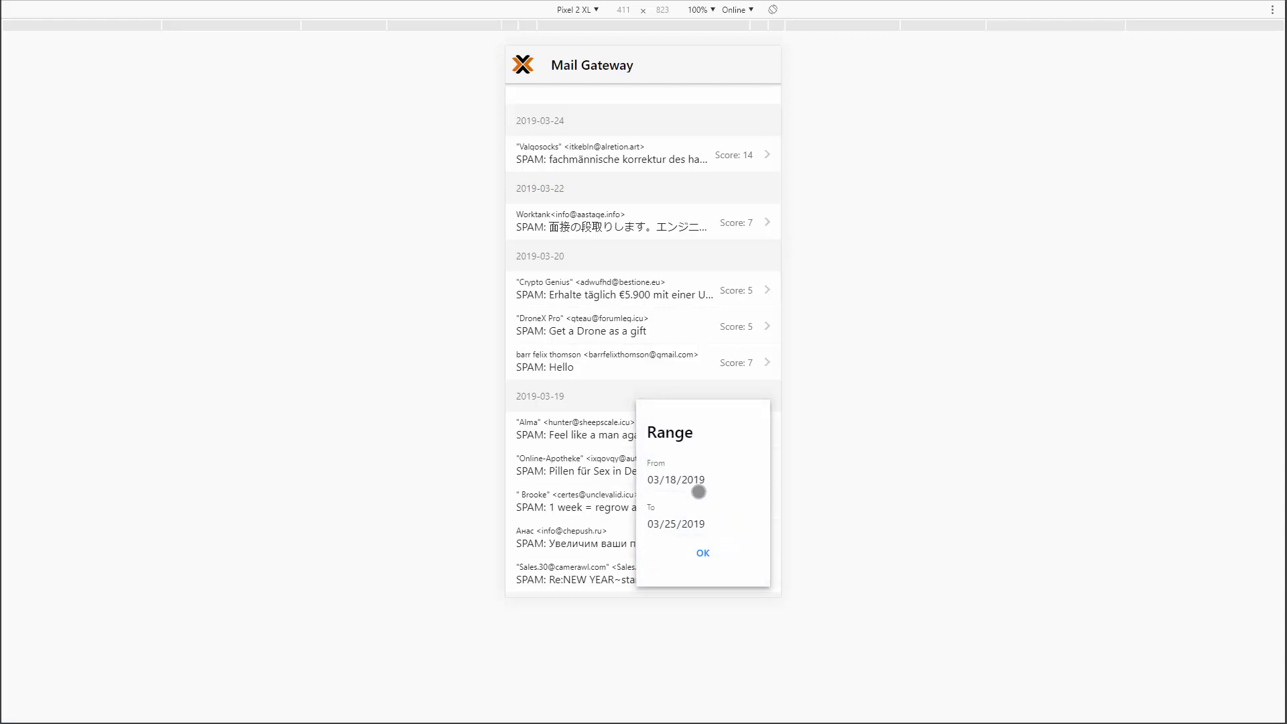
click(688, 480)
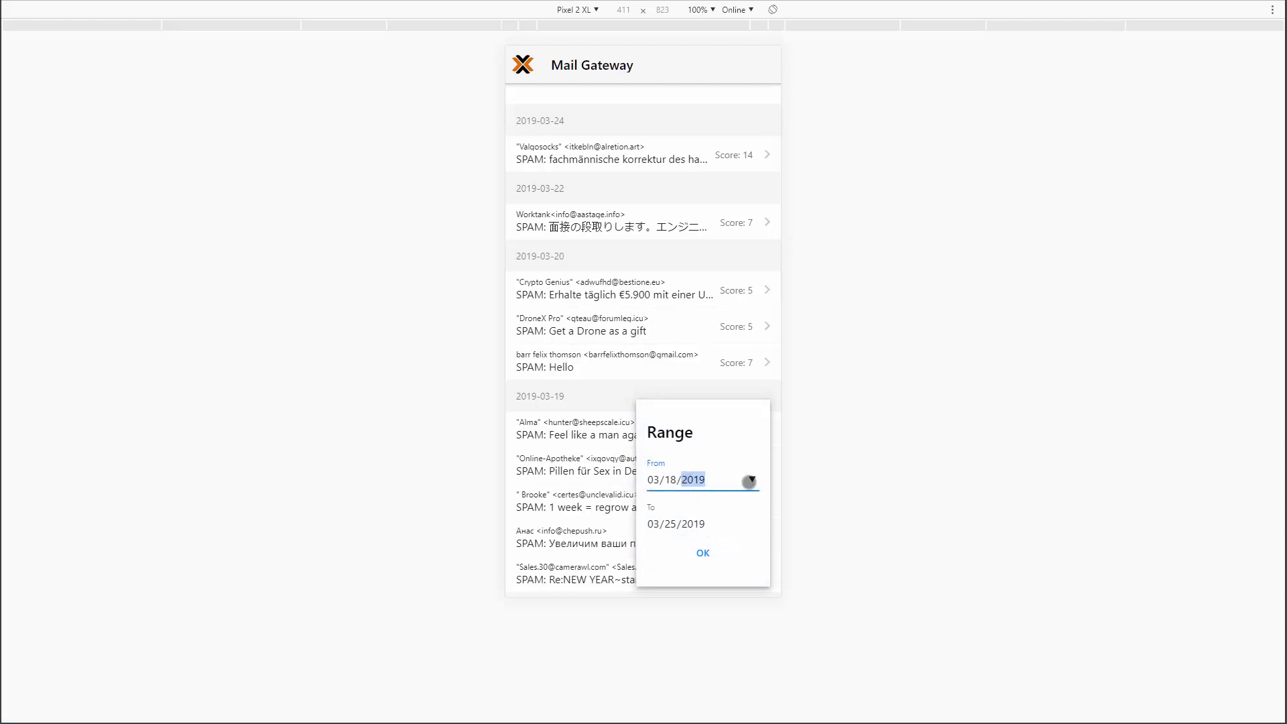
click(702, 552)
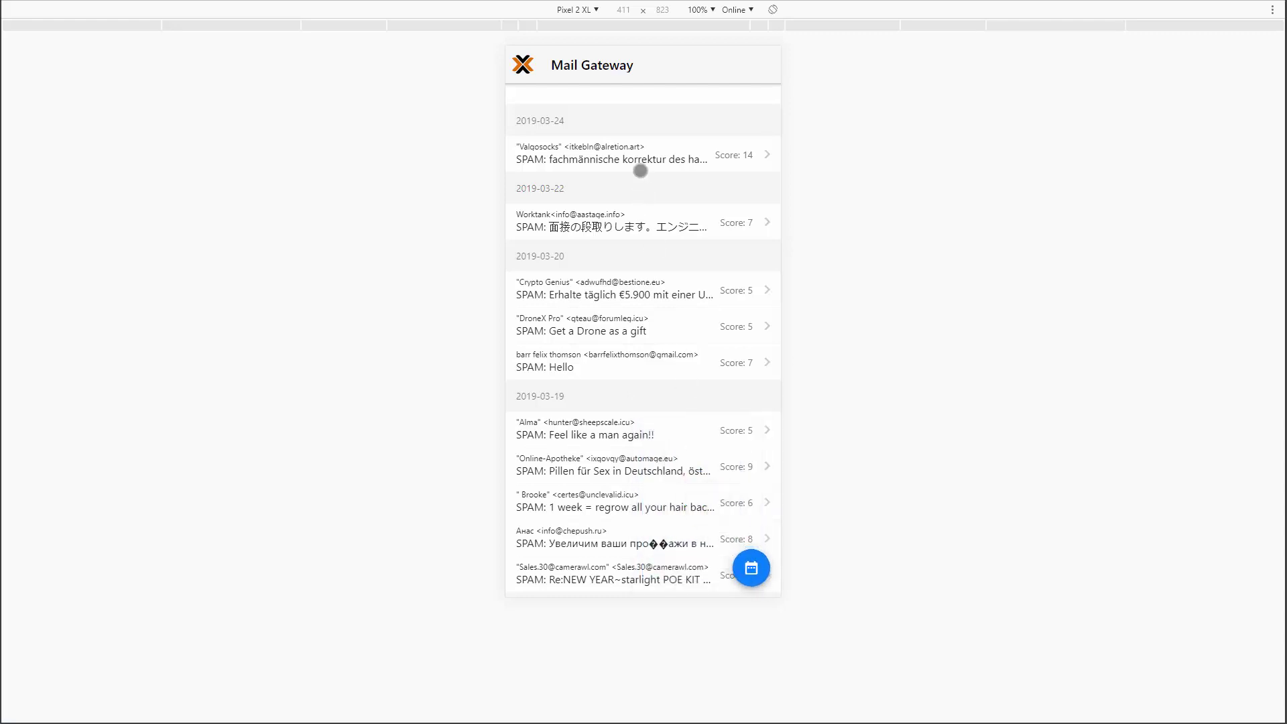
click(641, 168)
drag(638, 414, 646, 306)
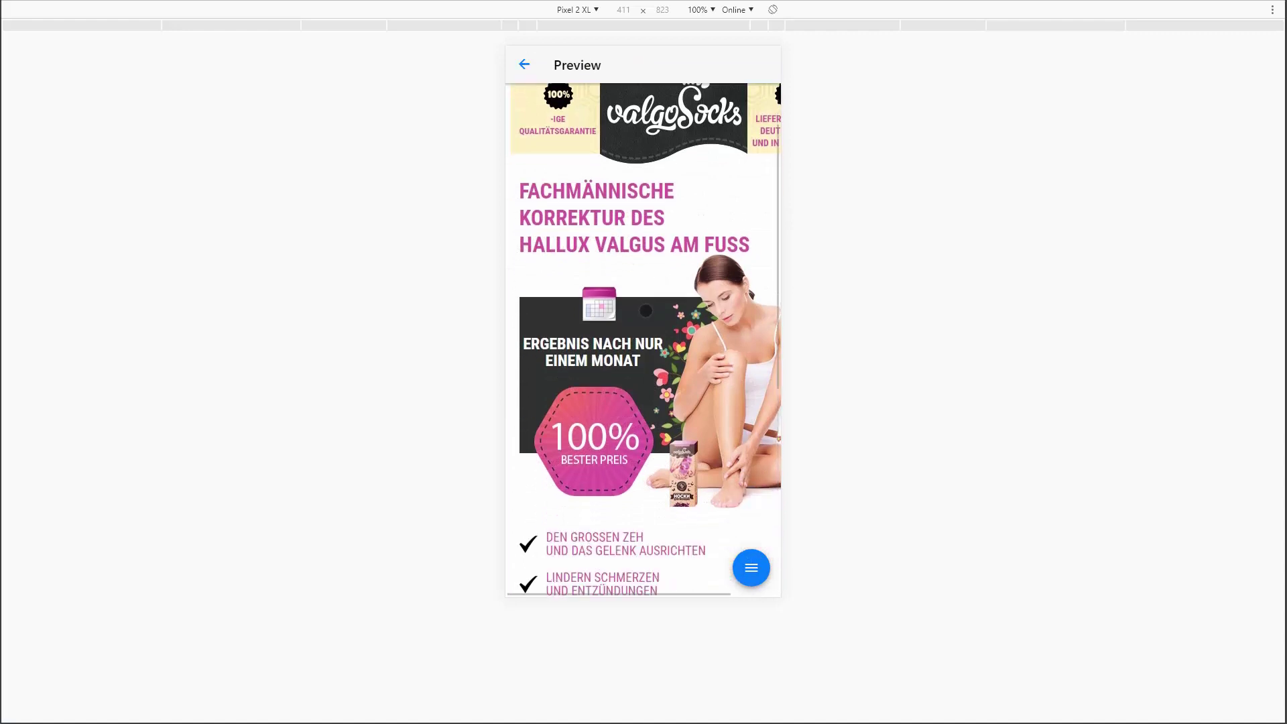
scroll(645, 306, down, 2)
scroll(646, 307, up, 2)
scroll(671, 402, up, 2)
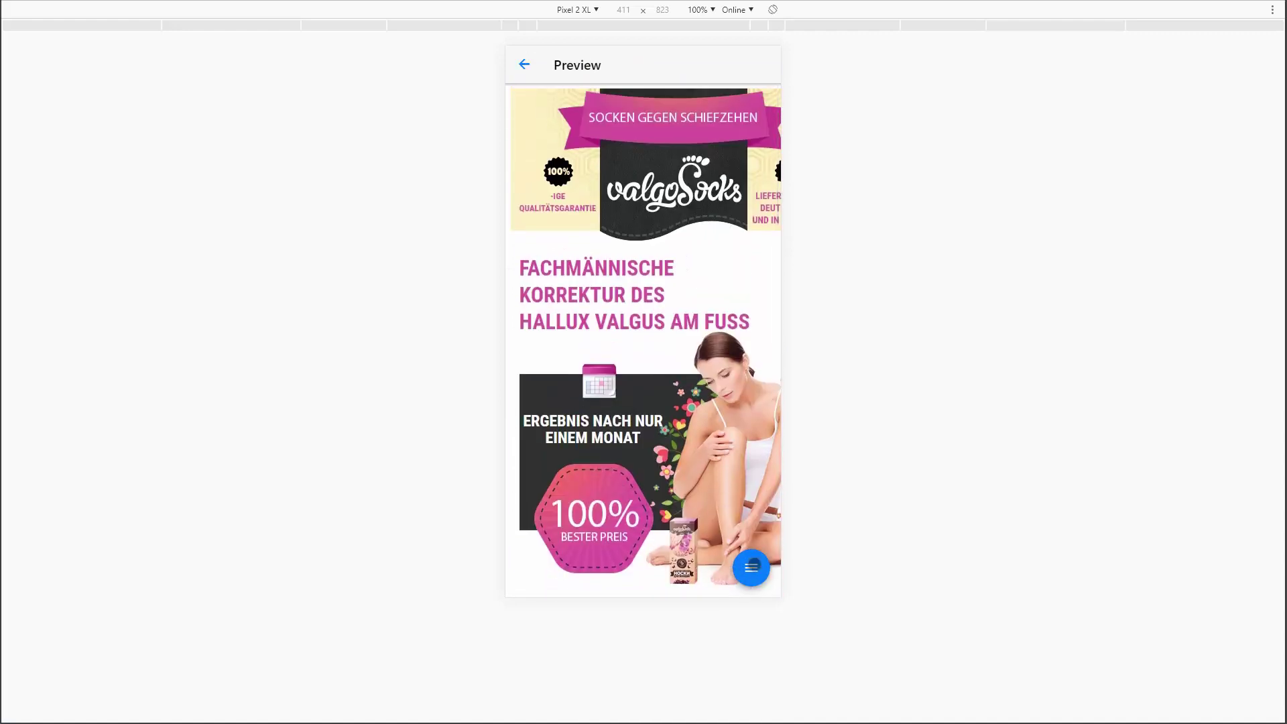
click(751, 567)
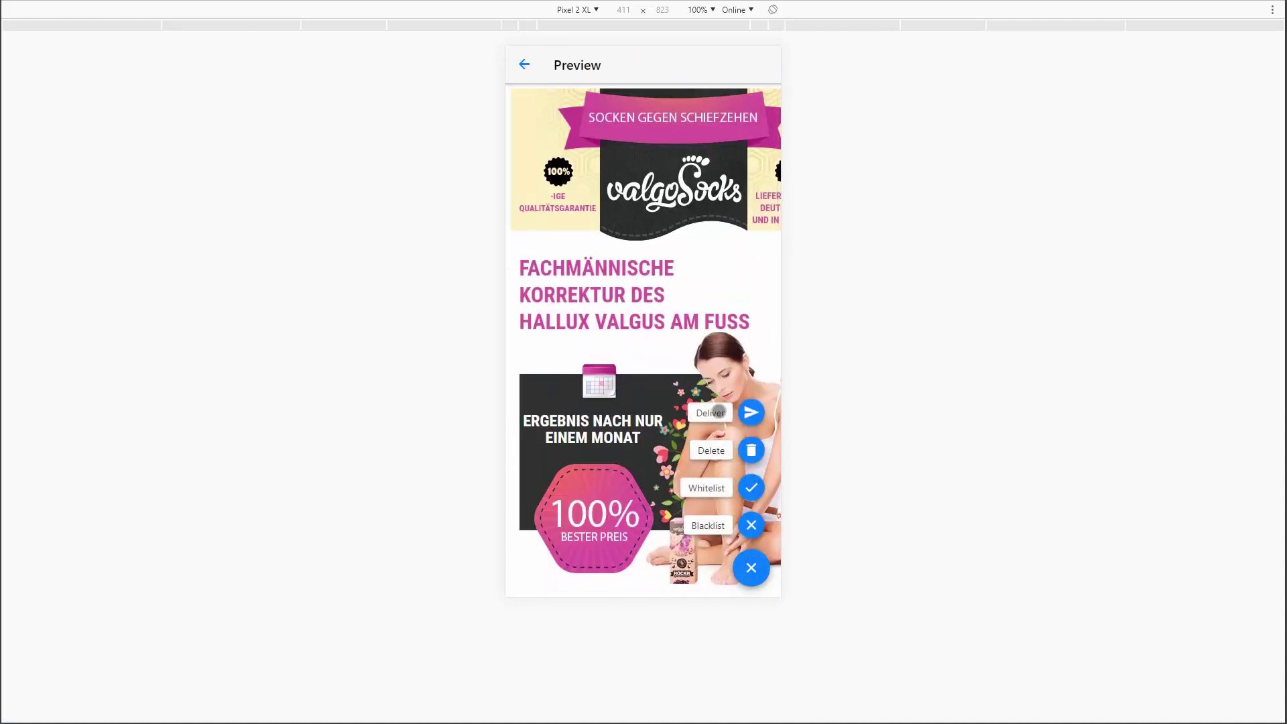
click(751, 568)
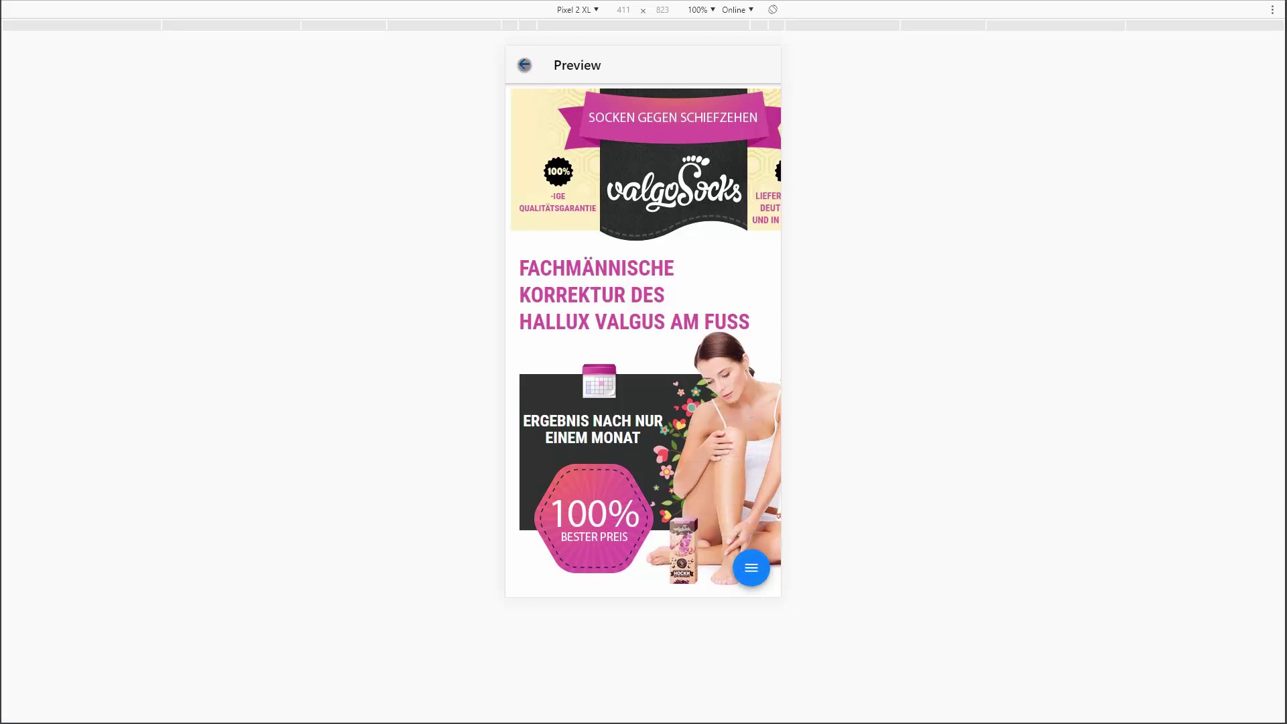
click(525, 65)
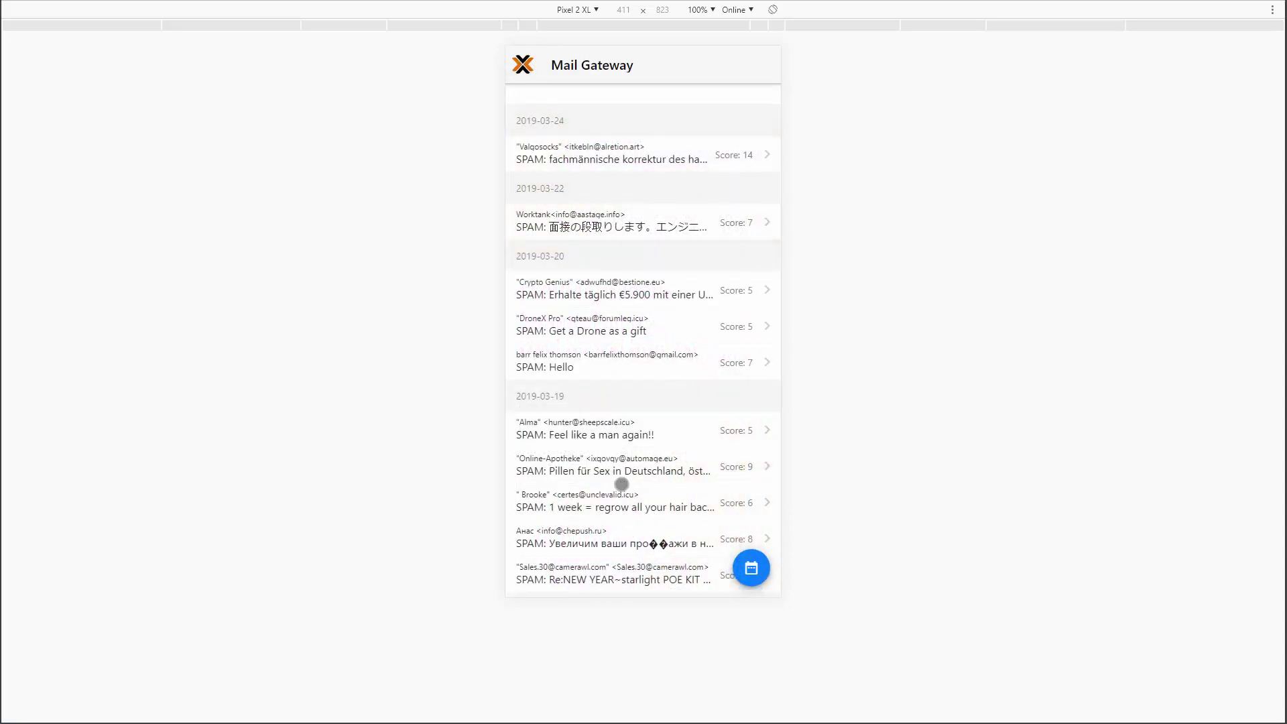
drag(621, 476, 632, 253)
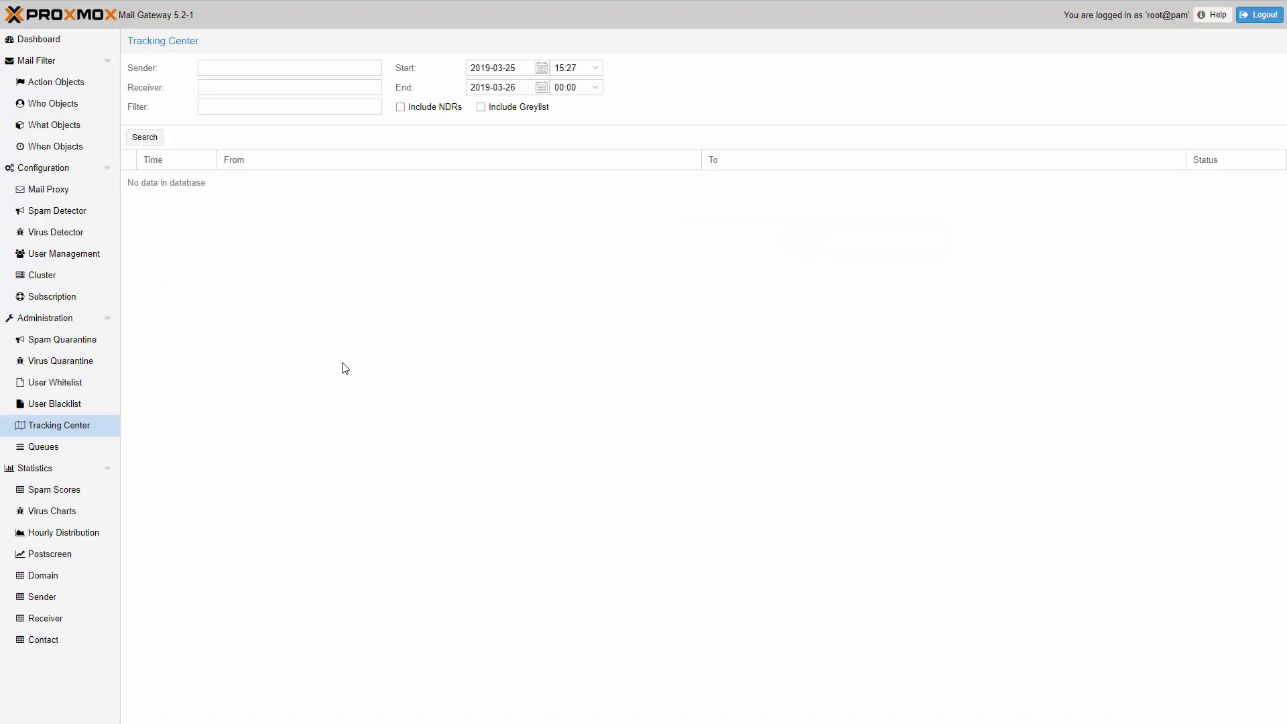
View the subscription details, then generate the system report and scroll through it.
click(74, 301)
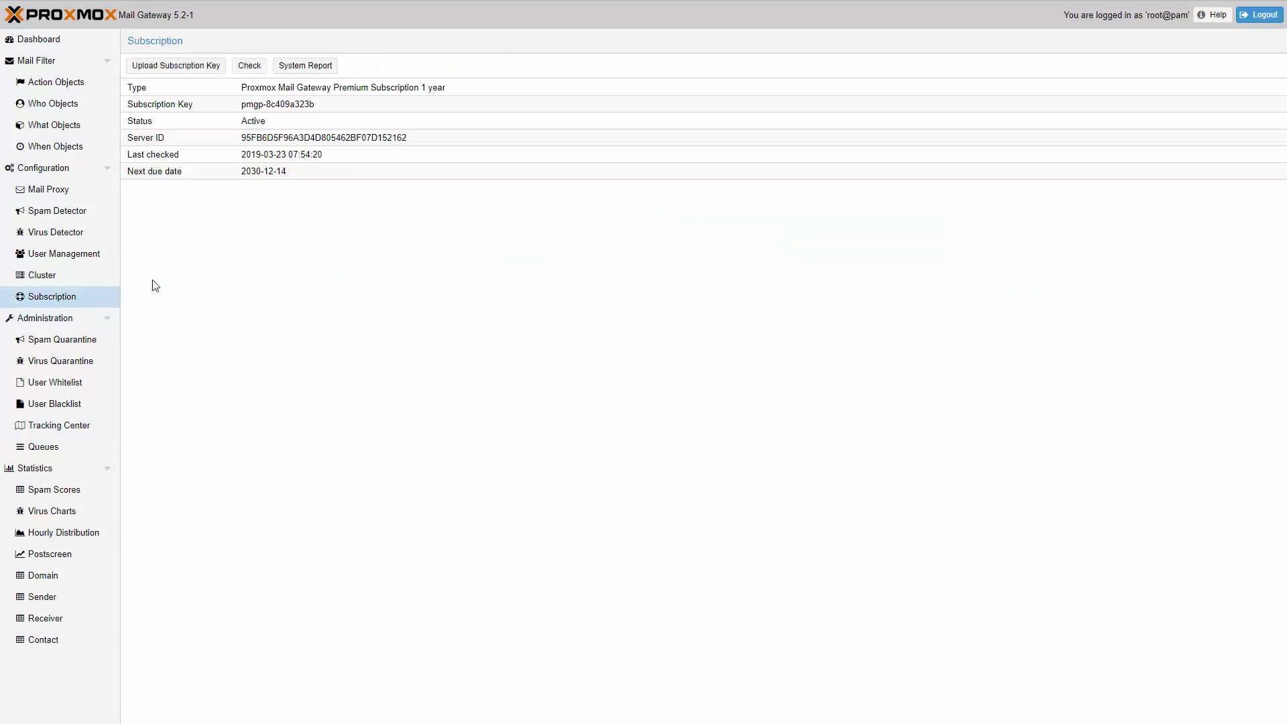
click(318, 67)
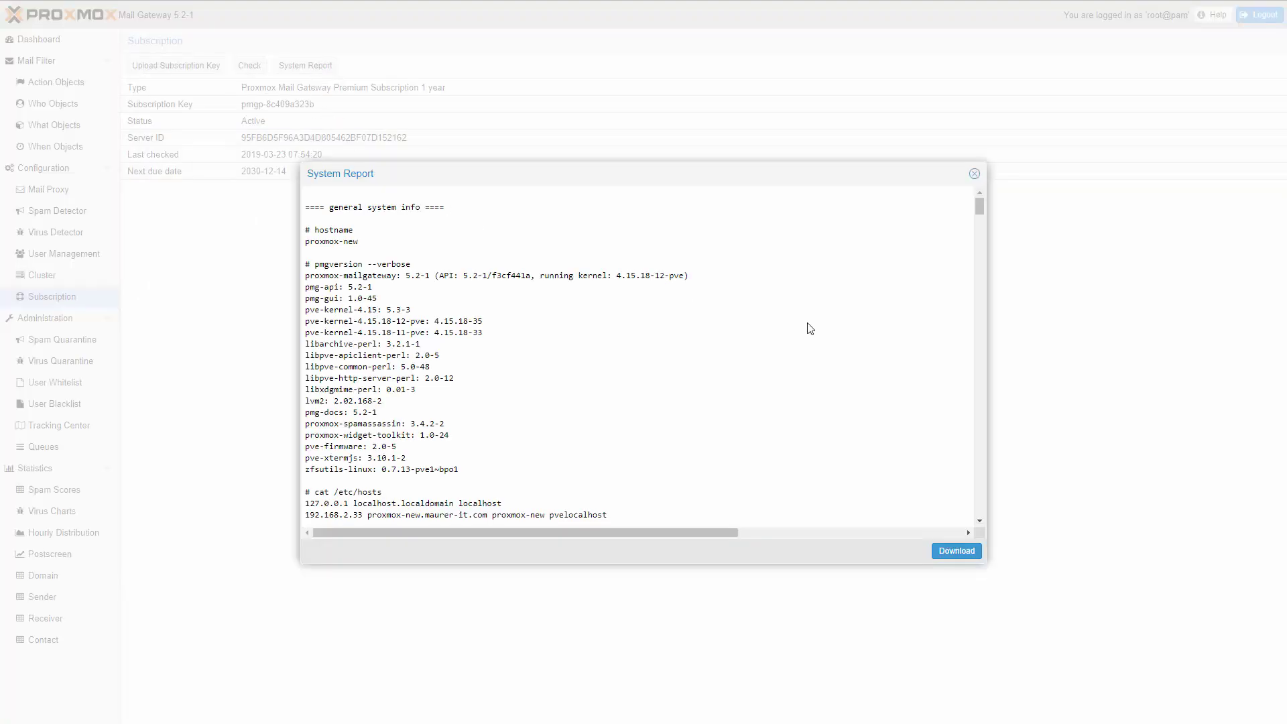
drag(982, 209, 980, 264)
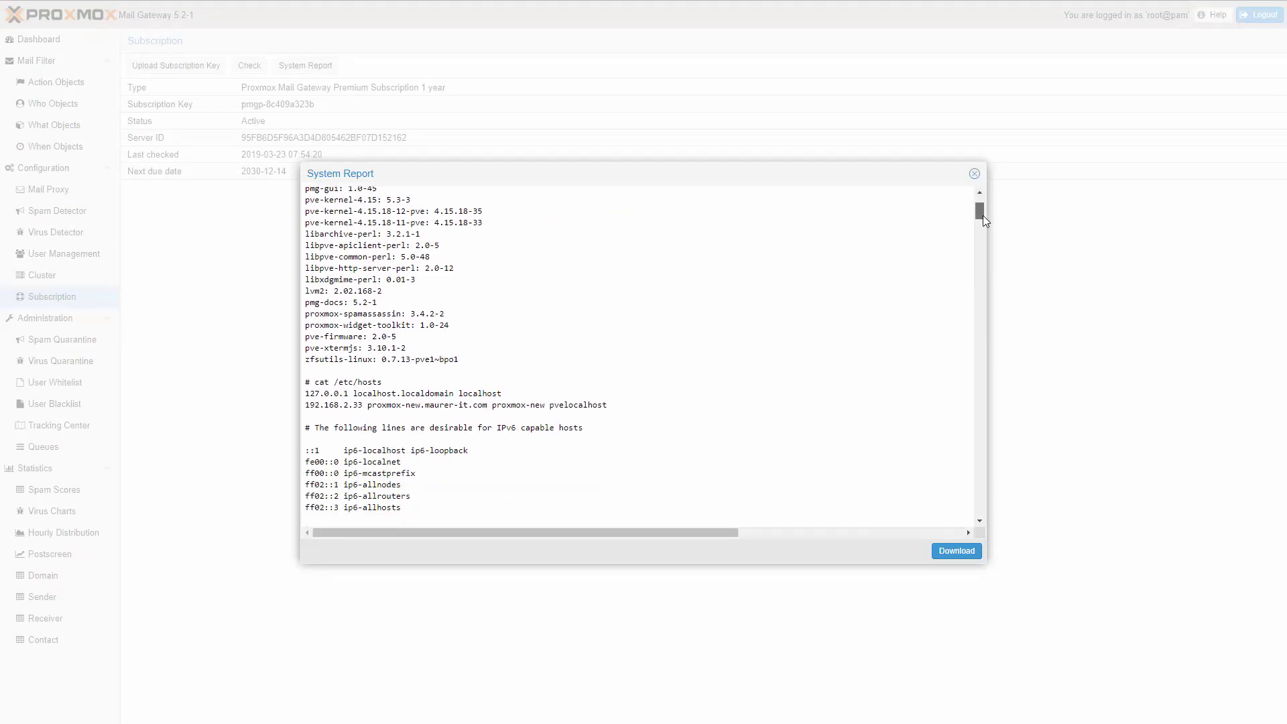